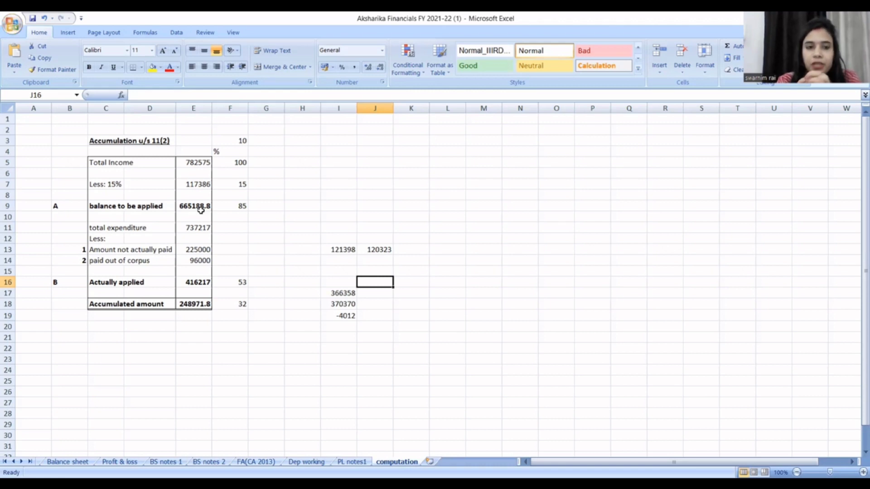
- Review the section 11(2) accumulation figures: total income, total expenditure, its two deductions, the amount actually applied and the accumulated amount
{"action": "left_click", "coordinate": [187, 163]}
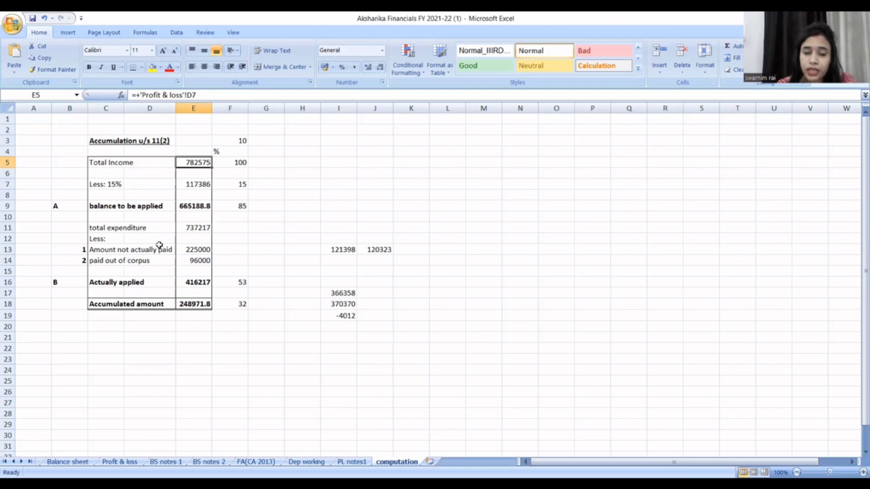
{"action": "left_click", "coordinate": [202, 227]}
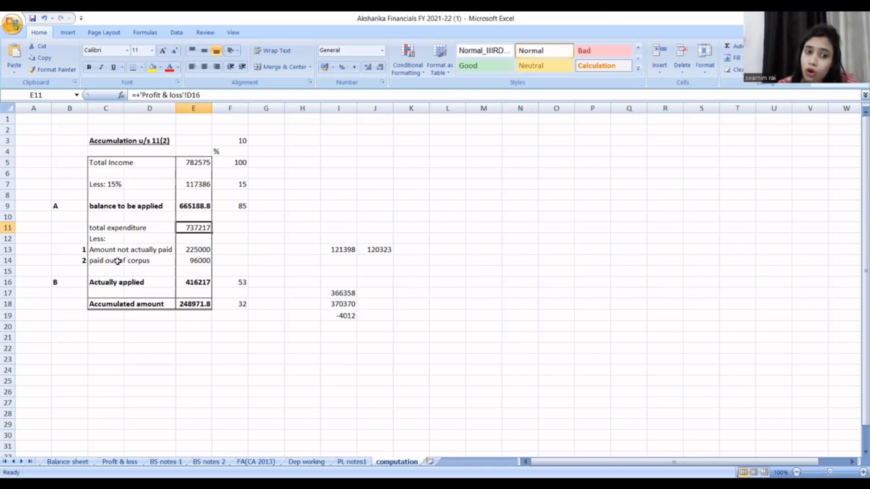
{"action": "left_click", "coordinate": [188, 259]}
{"action": "left_click", "coordinate": [120, 252]}
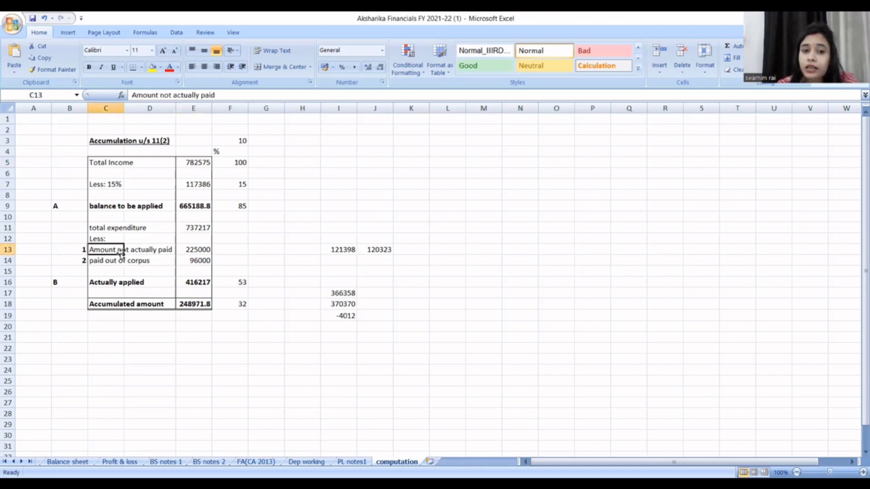
{"action": "left_click", "coordinate": [196, 249]}
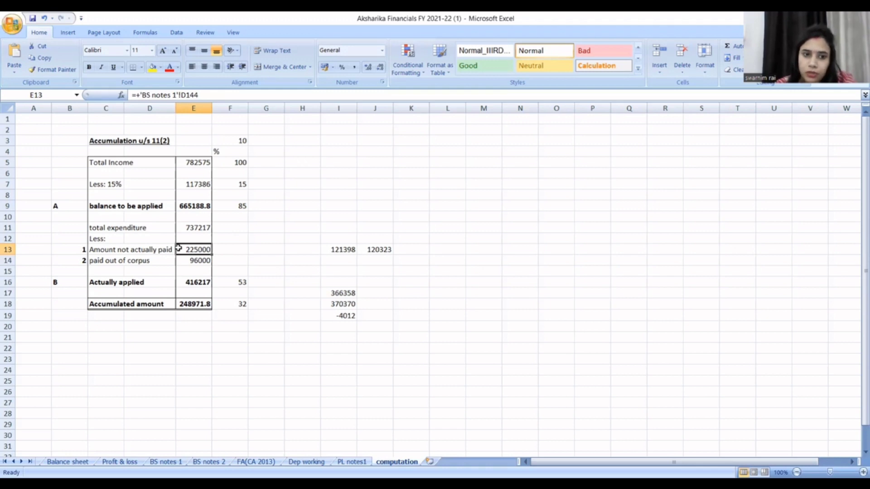
{"action": "left_click", "coordinate": [204, 226]}
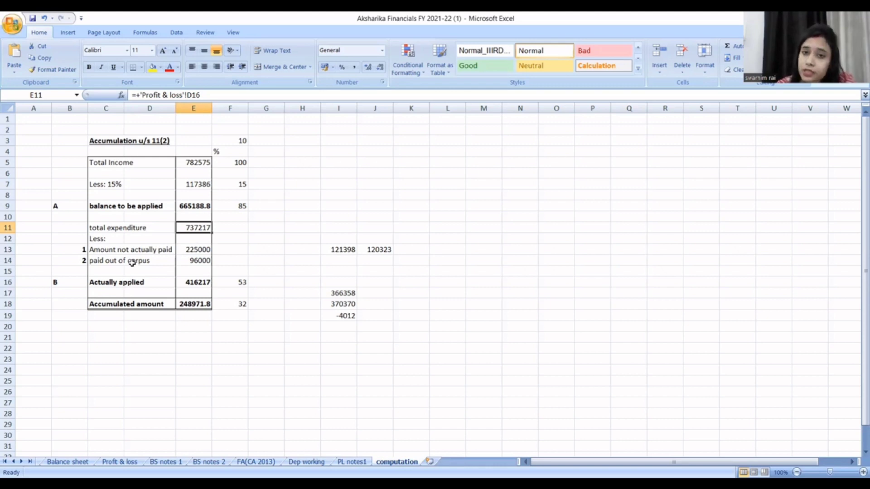
{"action": "left_click", "coordinate": [194, 282]}
{"action": "left_click_drag", "start_coordinate": [190, 239], "coordinate": [191, 263]}
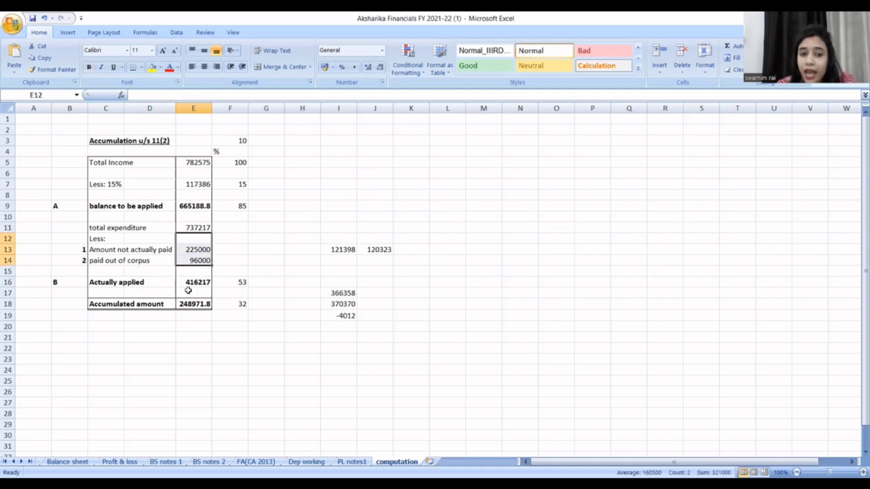
{"action": "left_click", "coordinate": [202, 283]}
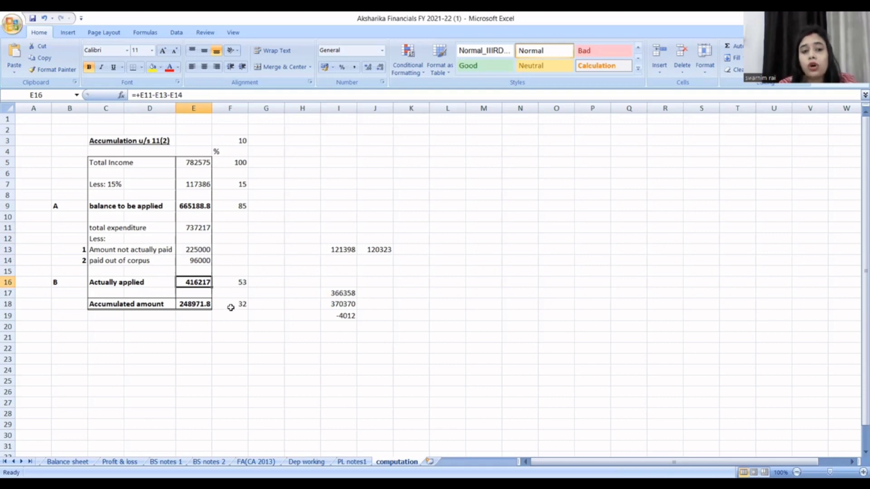
{"action": "left_click", "coordinate": [197, 305]}
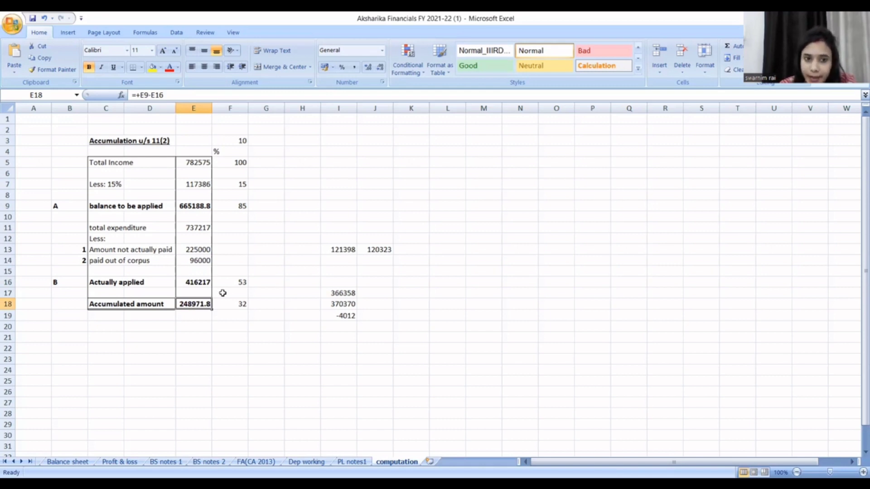
- Check the percentage formulas beside the balance to be applied, actually applied and accumulated amount rows
{"action": "left_click", "coordinate": [240, 204]}
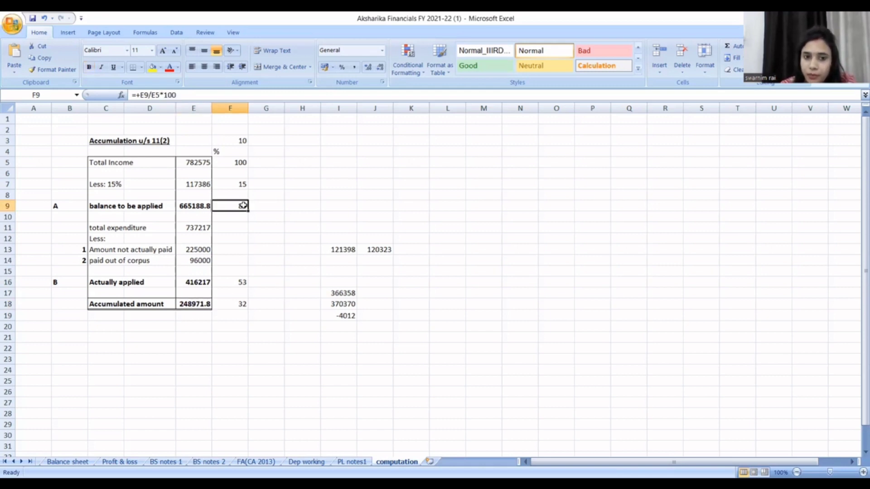
{"action": "left_click", "coordinate": [243, 283]}
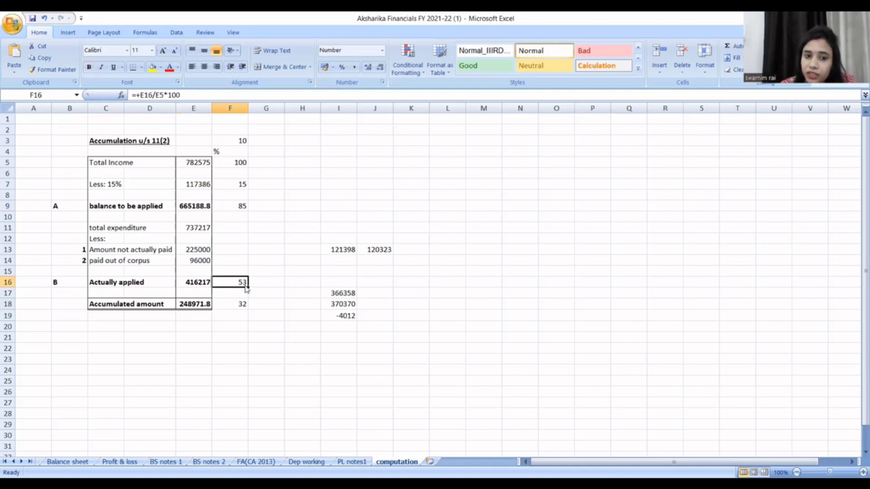
{"action": "left_click", "coordinate": [197, 284]}
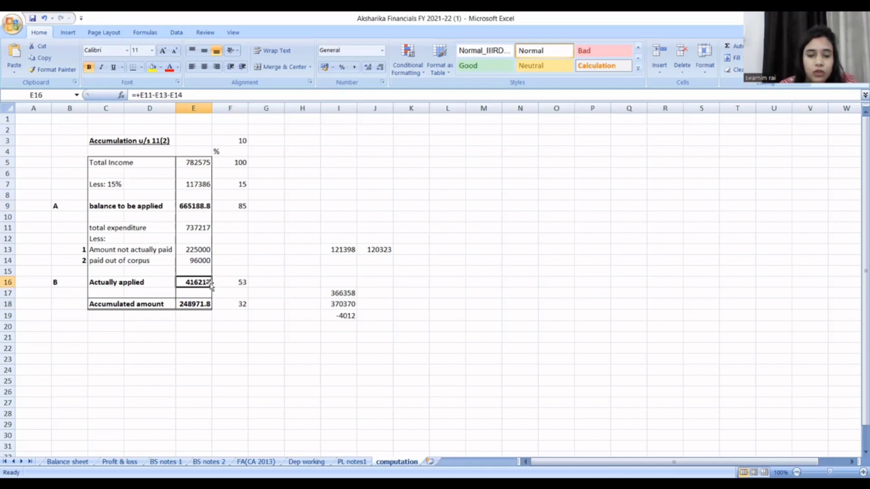
{"action": "left_click", "coordinate": [242, 305]}
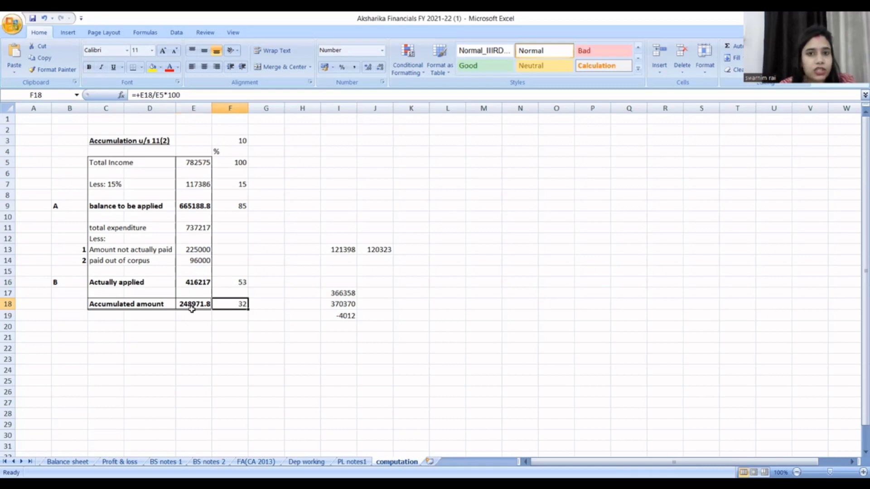
{"action": "left_click", "coordinate": [141, 308]}
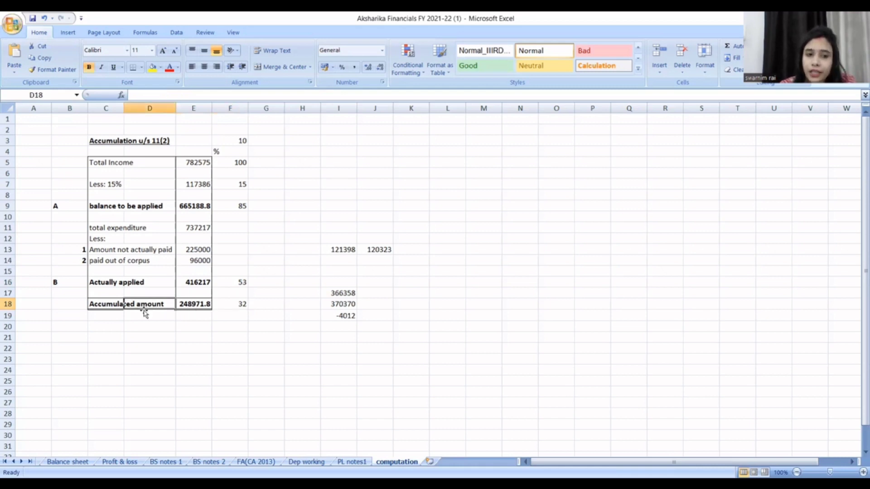
{"action": "left_click", "coordinate": [110, 306]}
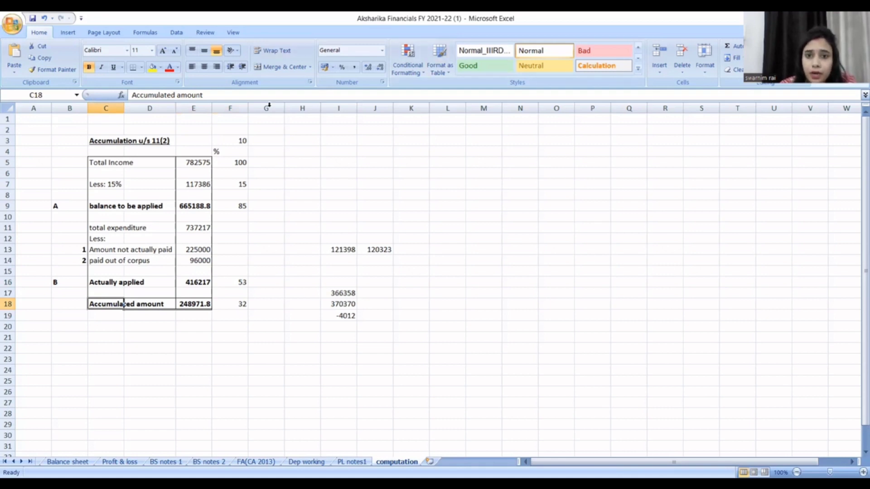
- Switch to the browser and open the Downloads page of the public e-Filing portal in a new tab
{"action": "key", "text": "alt+Tab"}
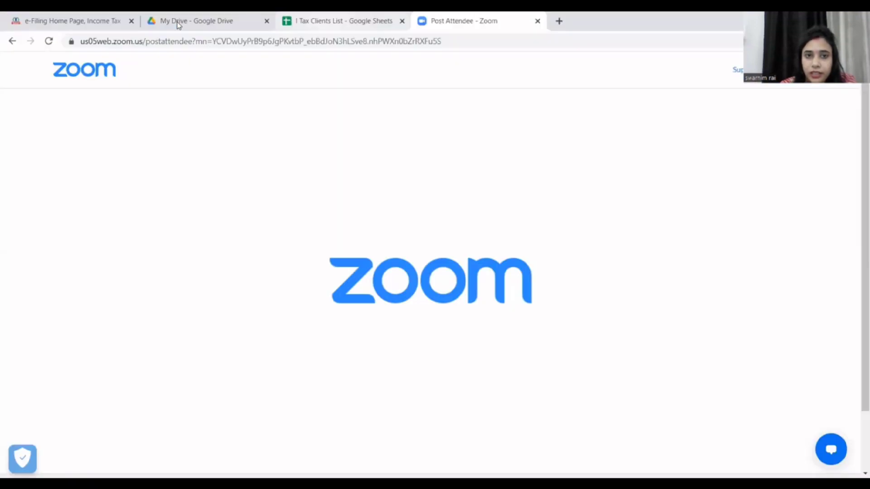
{"action": "left_click", "coordinate": [62, 19]}
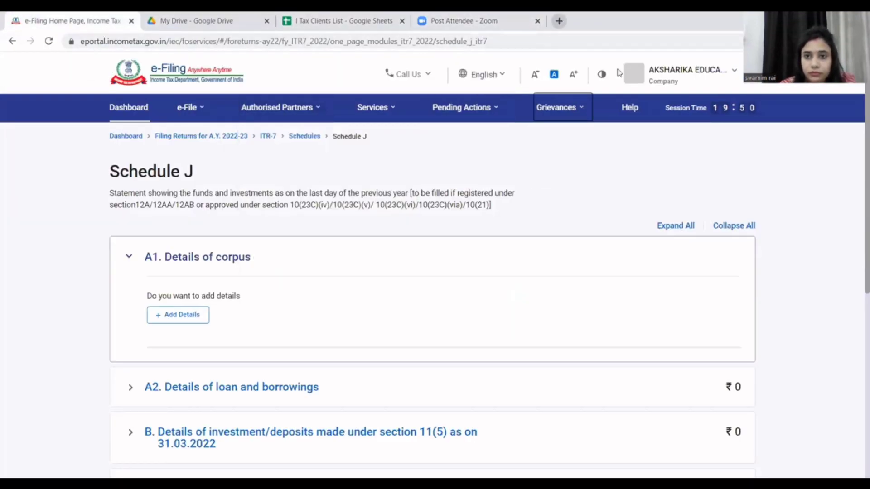
{"action": "key", "text": "ctrl+t"}
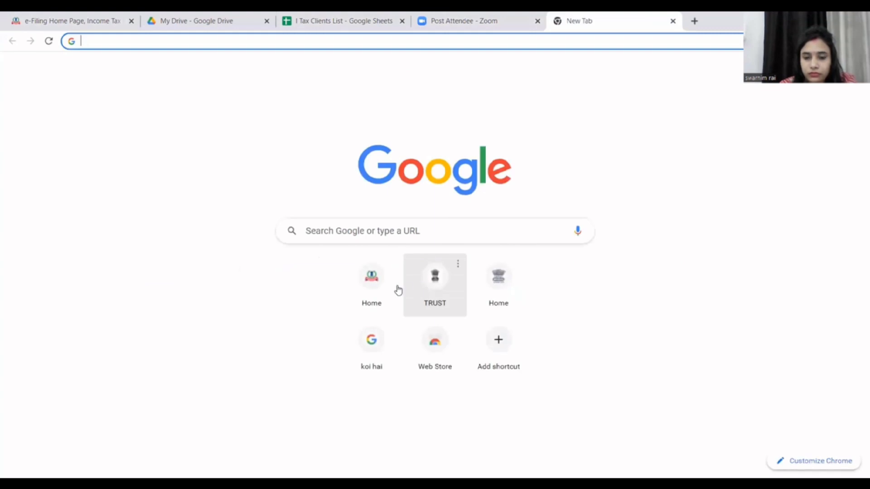
{"action": "left_click", "coordinate": [398, 290]}
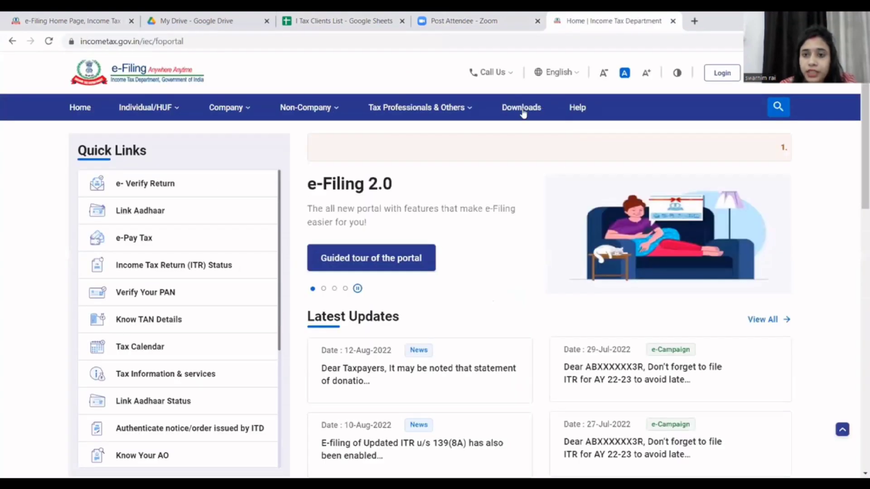
{"action": "left_click", "coordinate": [523, 109]}
- Show the Income Tax Forms downloads and expand the Form 10B entry with its form utility
{"action": "scroll", "coordinate": [480, 221], "scroll_direction": "down", "scroll_amount": 3}
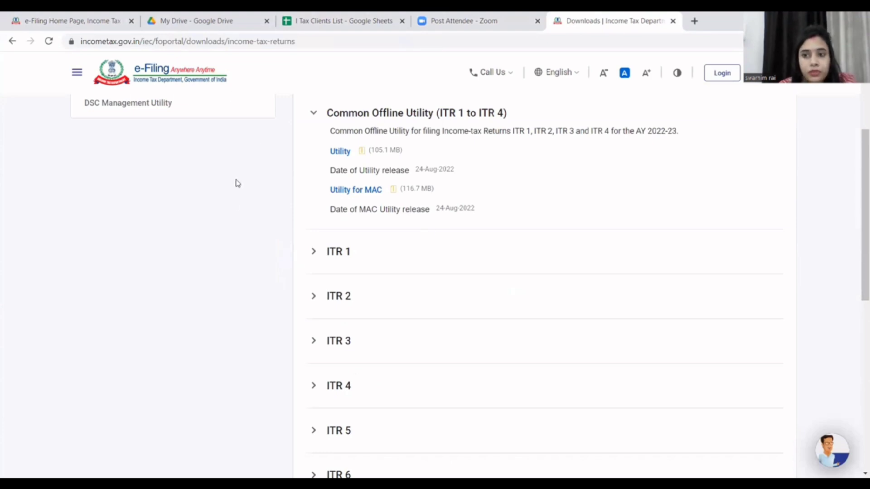
{"action": "scroll", "coordinate": [243, 185], "scroll_direction": "up", "scroll_amount": 1}
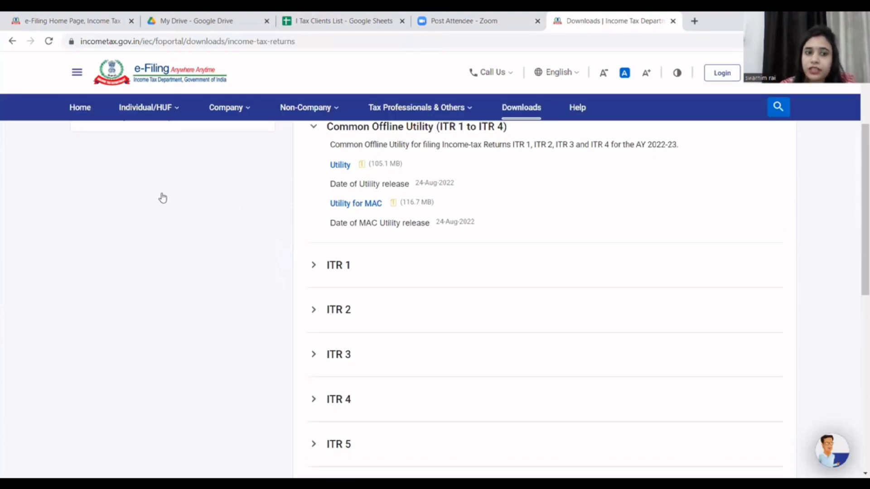
{"action": "scroll", "coordinate": [156, 196], "scroll_direction": "up", "scroll_amount": 2}
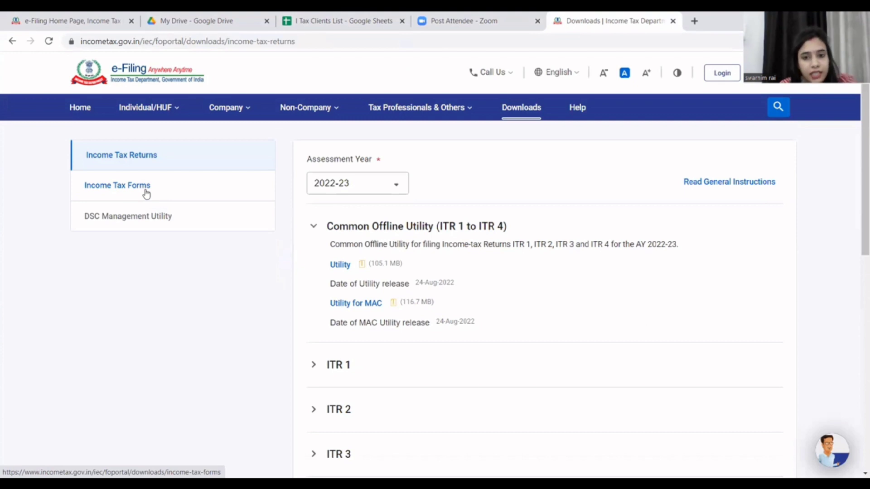
{"action": "left_click", "coordinate": [146, 190]}
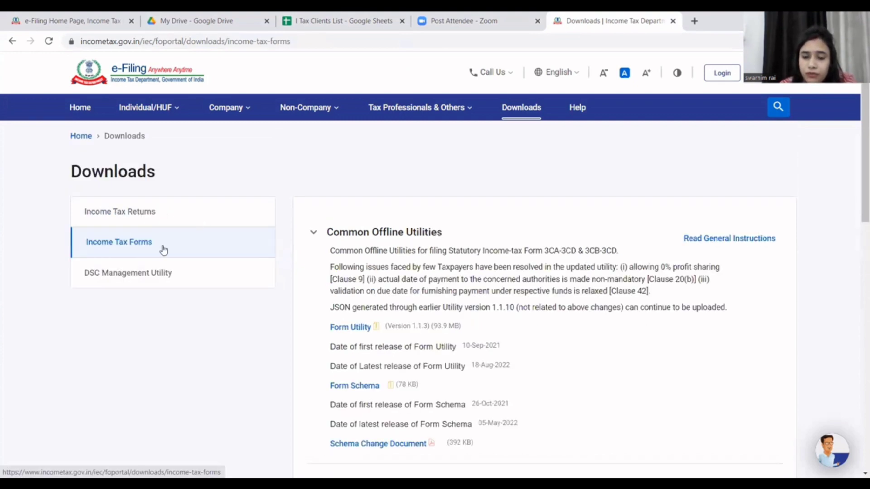
{"action": "scroll", "coordinate": [358, 321], "scroll_direction": "down", "scroll_amount": 3}
{"action": "left_click", "coordinate": [360, 320]}
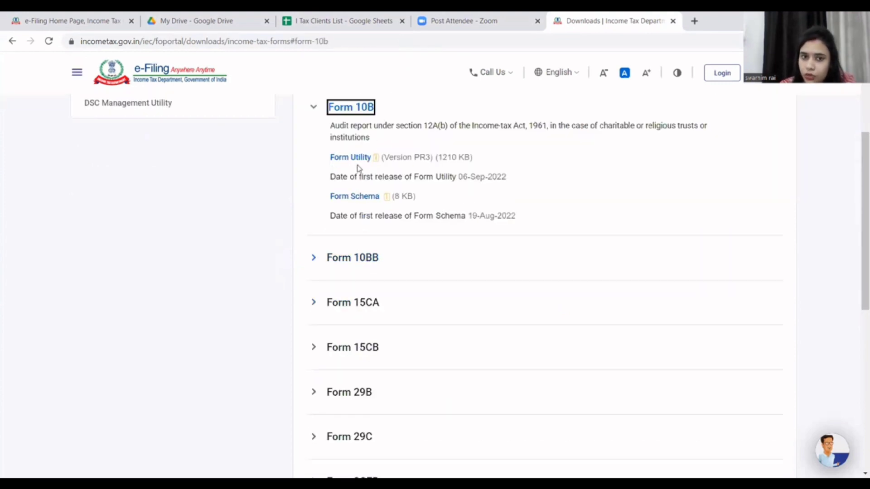
{"action": "scroll", "coordinate": [282, 235], "scroll_direction": "up", "scroll_amount": 2}
{"action": "scroll", "coordinate": [281, 236], "scroll_direction": "up", "scroll_amount": 1}
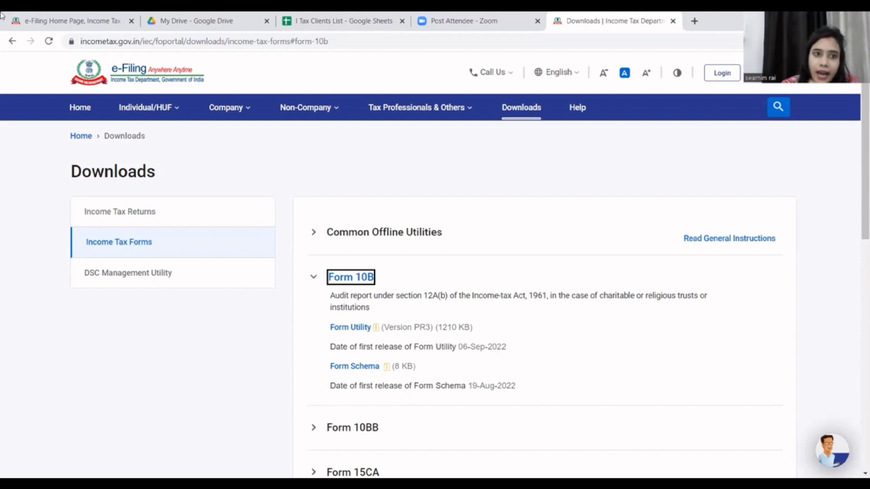
- Return to the logged-in e-Filing session and open the My Chartered Accountant (CA) list
{"action": "left_click", "coordinate": [72, 21]}
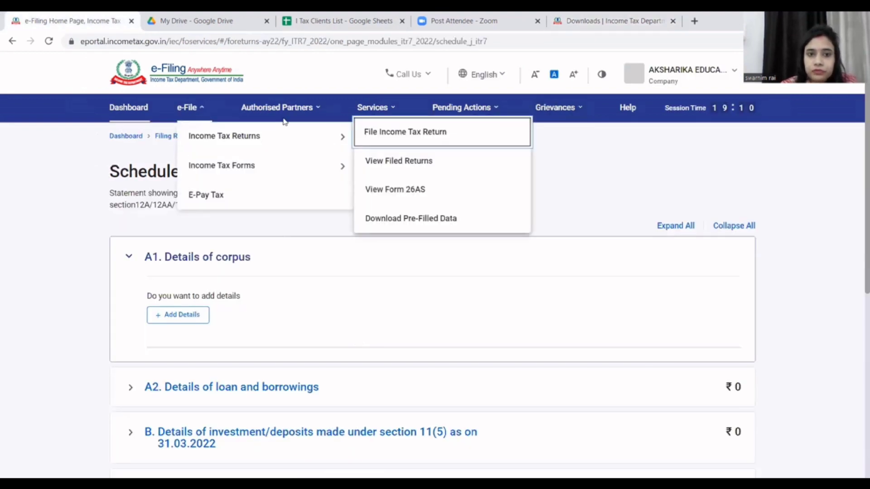
{"action": "mouse_move", "coordinate": [375, 109]}
{"action": "mouse_move", "coordinate": [290, 109]}
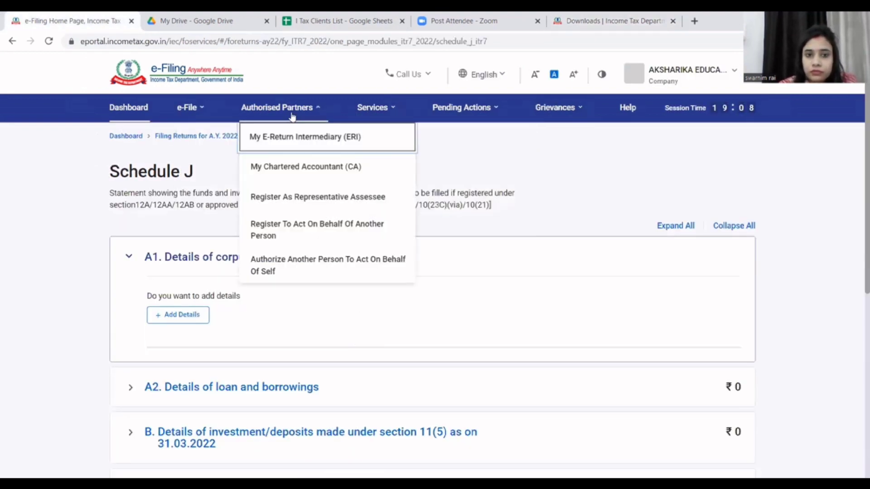
{"action": "left_click", "coordinate": [308, 173]}
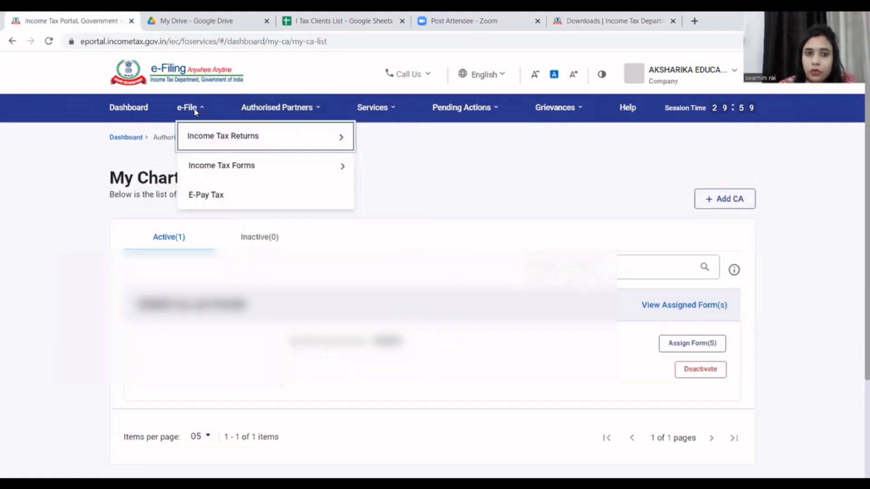
- Switch to the offline FORM Utility containing FORM10B and open Annexure I
{"action": "left_click", "coordinate": [607, 21]}
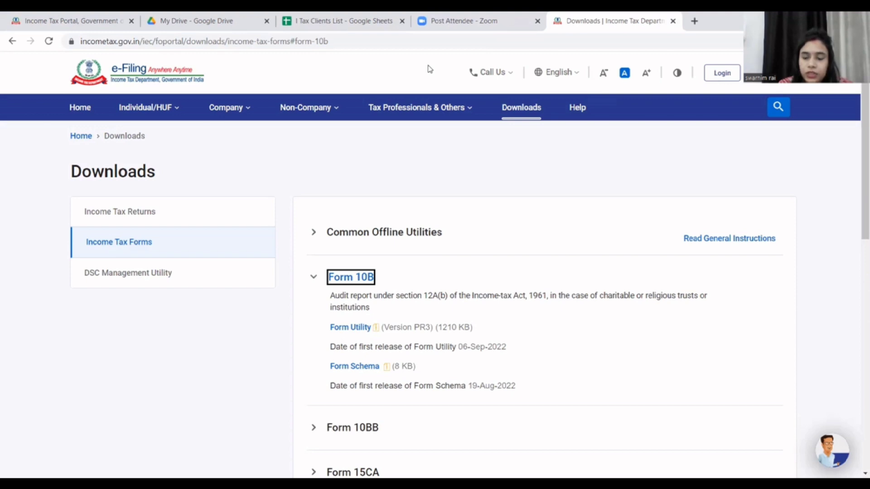
{"action": "key", "text": "alt+Tab"}
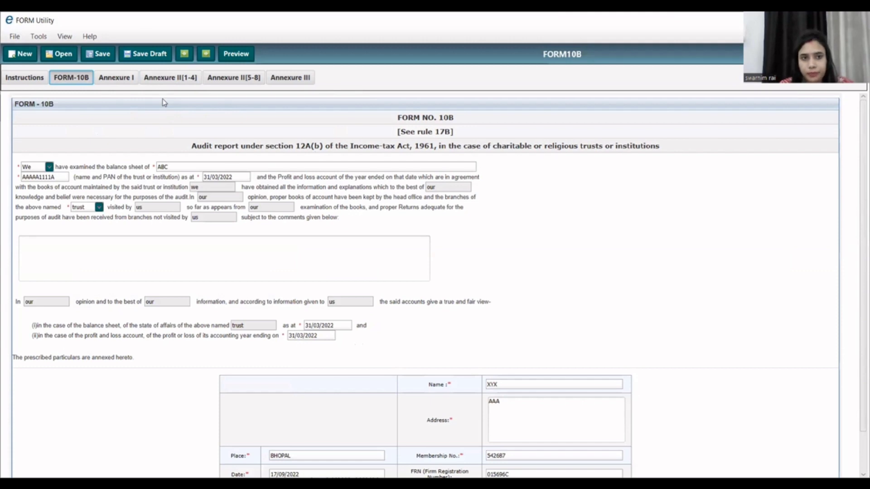
{"action": "left_click", "coordinate": [119, 80]}
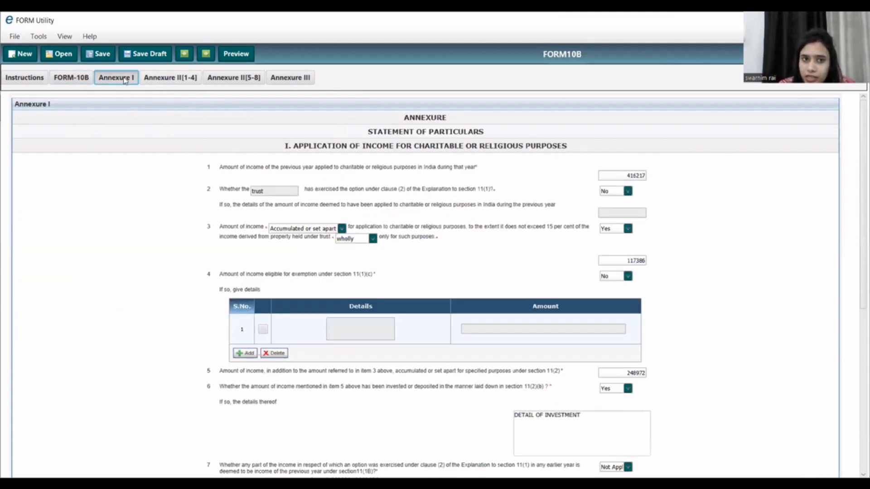
- On the FORM-10B page, check the opening pronoun options and choose trust as the type of entity audited
{"action": "left_click", "coordinate": [83, 80]}
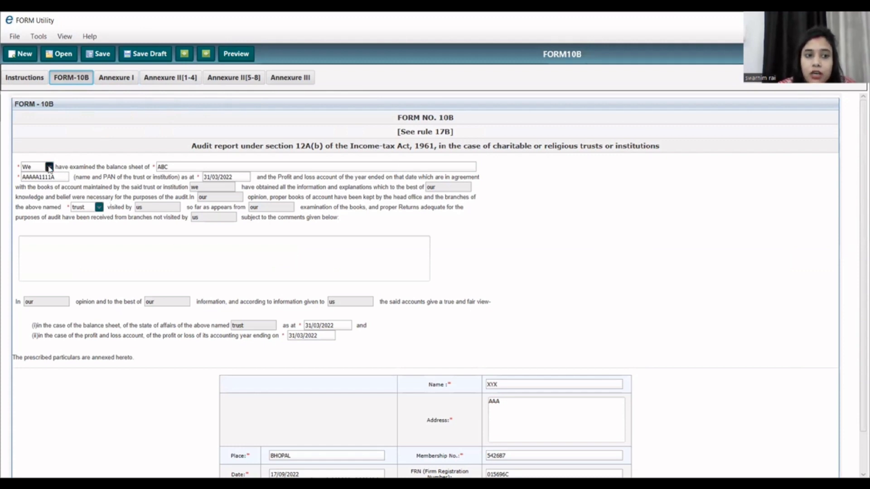
{"action": "left_click", "coordinate": [48, 167]}
{"action": "left_click", "coordinate": [66, 141]}
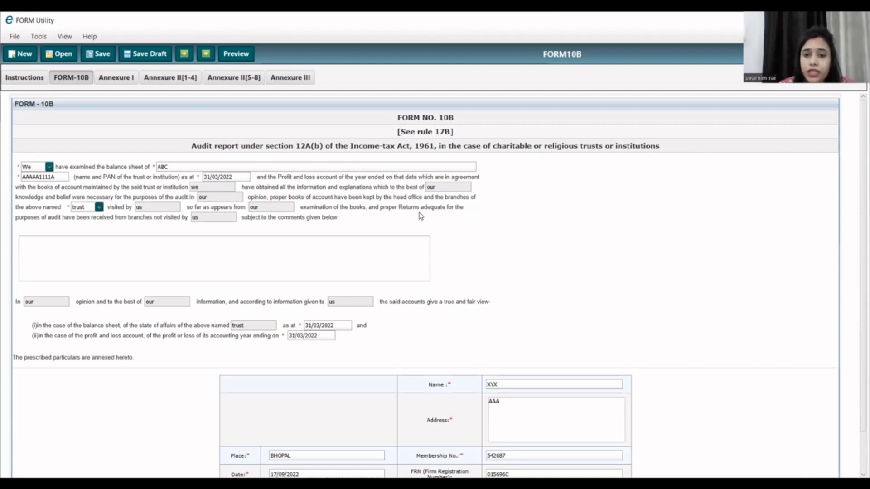
{"action": "left_click", "coordinate": [99, 207]}
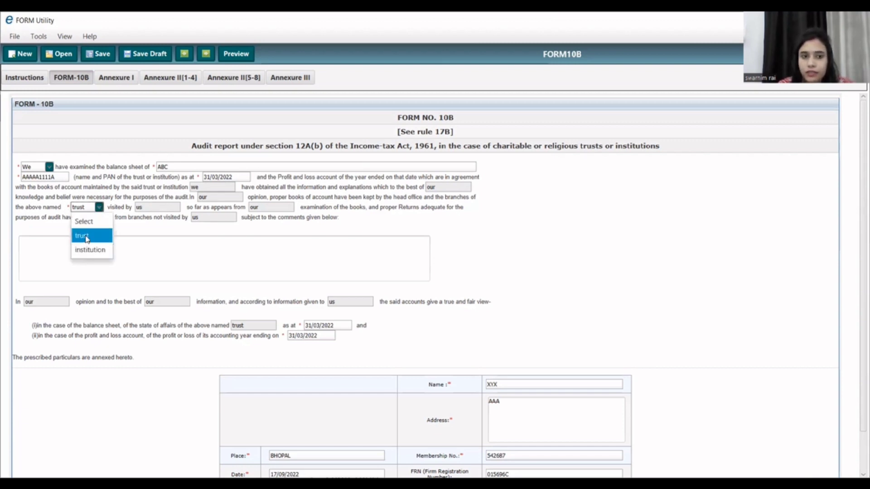
{"action": "left_click", "coordinate": [87, 239]}
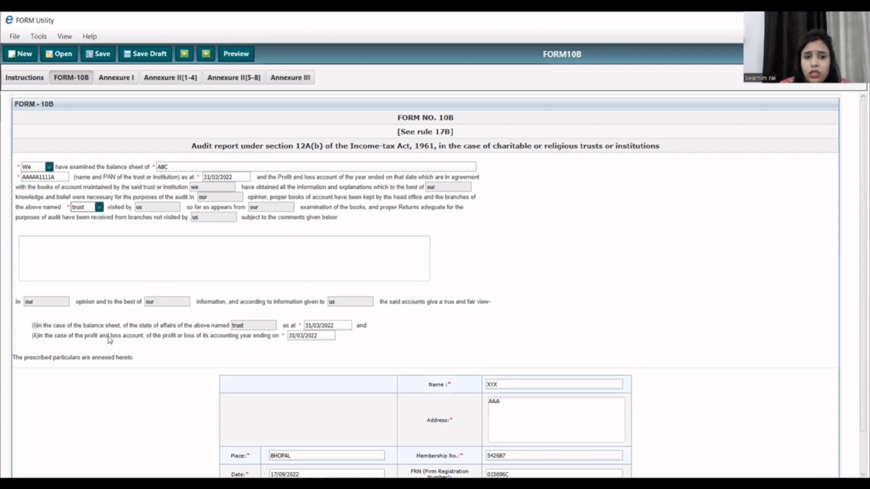
{"action": "scroll", "coordinate": [326, 347], "scroll_direction": "down", "scroll_amount": 1}
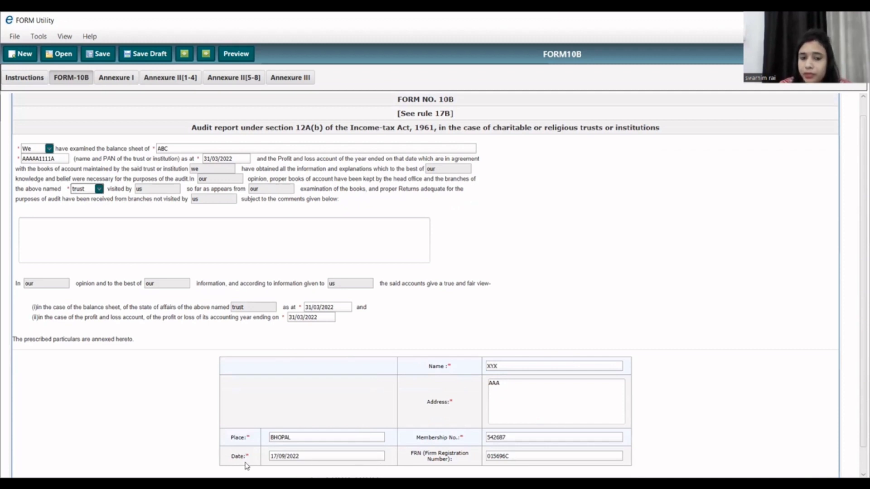
- In item 3 of Annexure I, choose Accumulated or set apart for the income and wholly for the property held under trust
{"action": "left_click", "coordinate": [117, 79]}
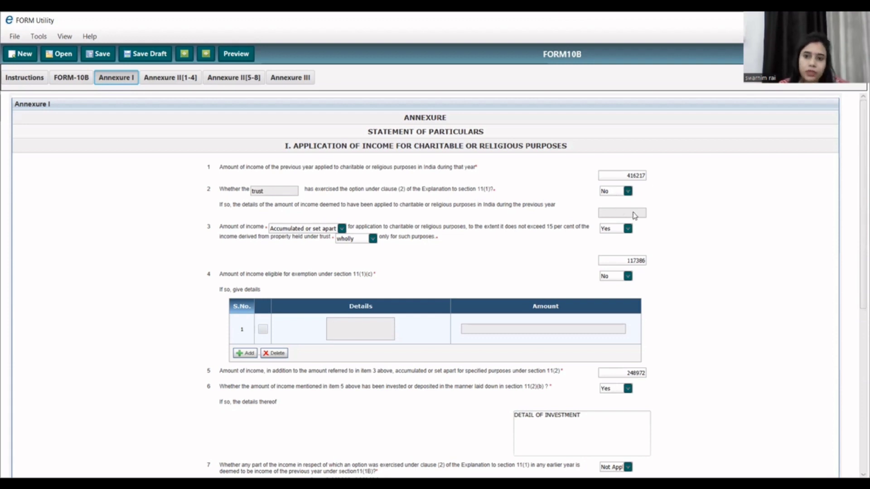
{"action": "left_click", "coordinate": [342, 229]}
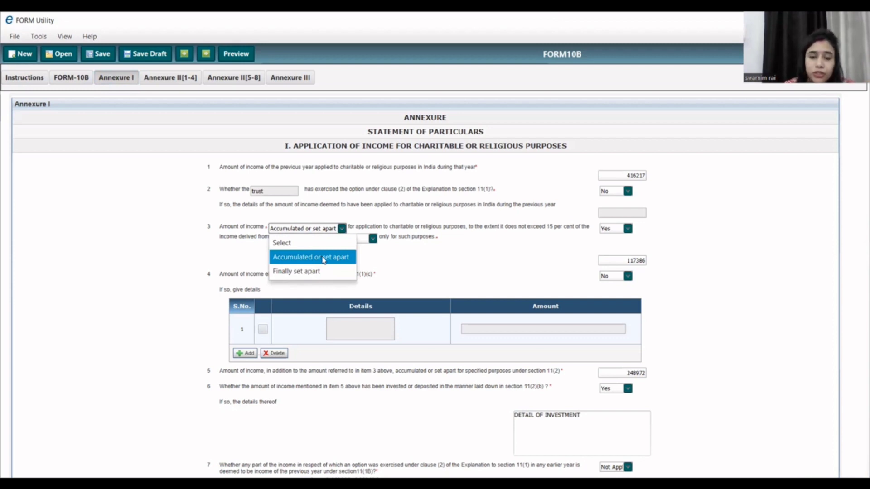
{"action": "left_click", "coordinate": [353, 257]}
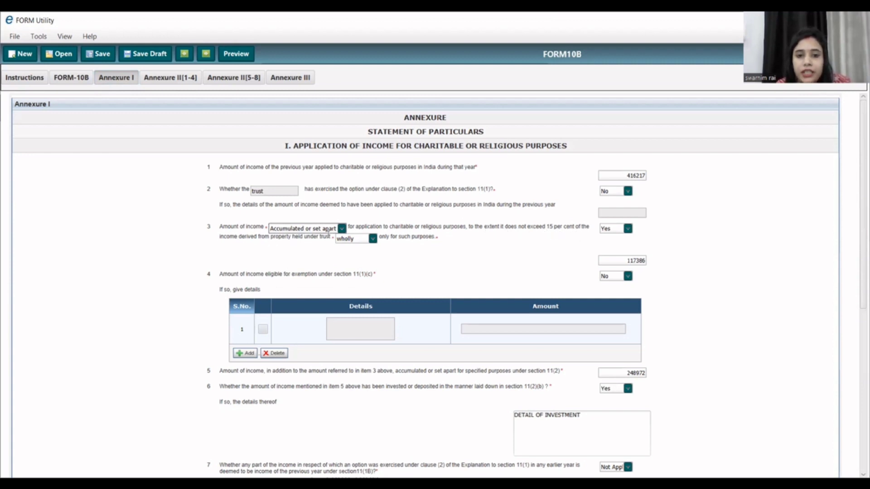
{"action": "left_click", "coordinate": [373, 238]}
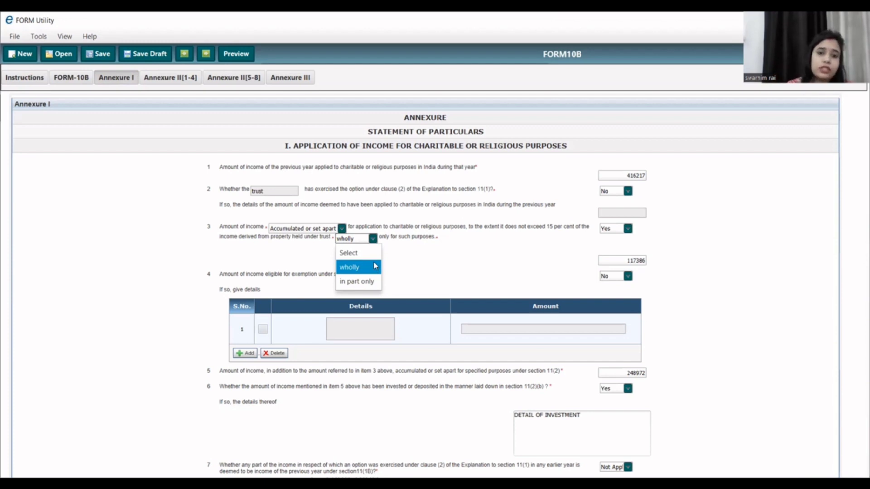
{"action": "left_click", "coordinate": [363, 268]}
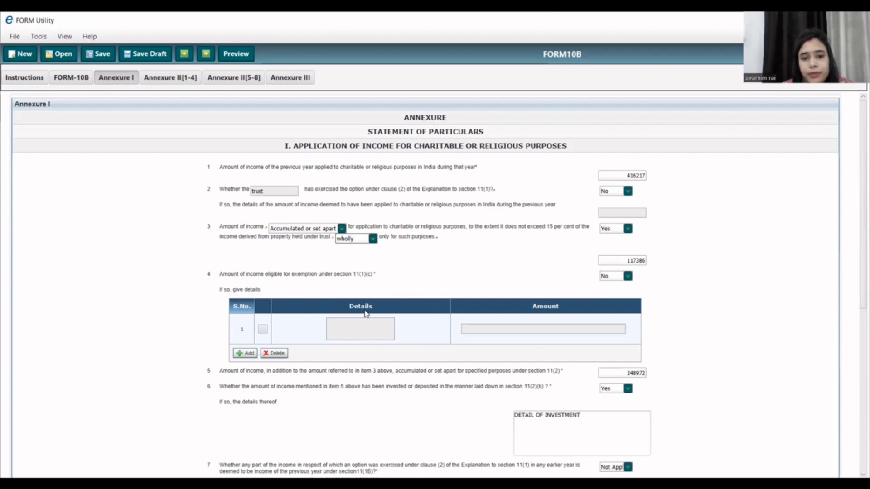
- Review the remaining Annexure I items, from the section 11(2) accumulation and its investment details through items 7 and 8(a) to (c)
{"action": "scroll", "coordinate": [354, 341], "scroll_direction": "down", "scroll_amount": 1}
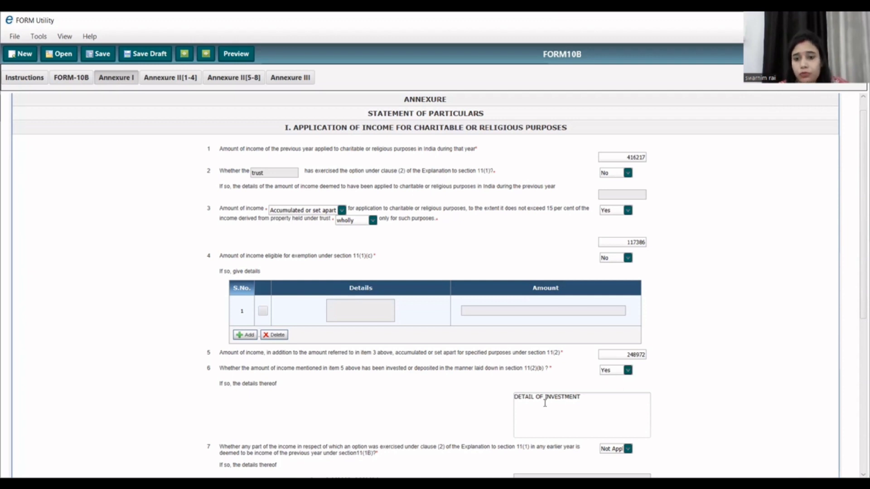
{"action": "scroll", "coordinate": [535, 408], "scroll_direction": "down", "scroll_amount": 3}
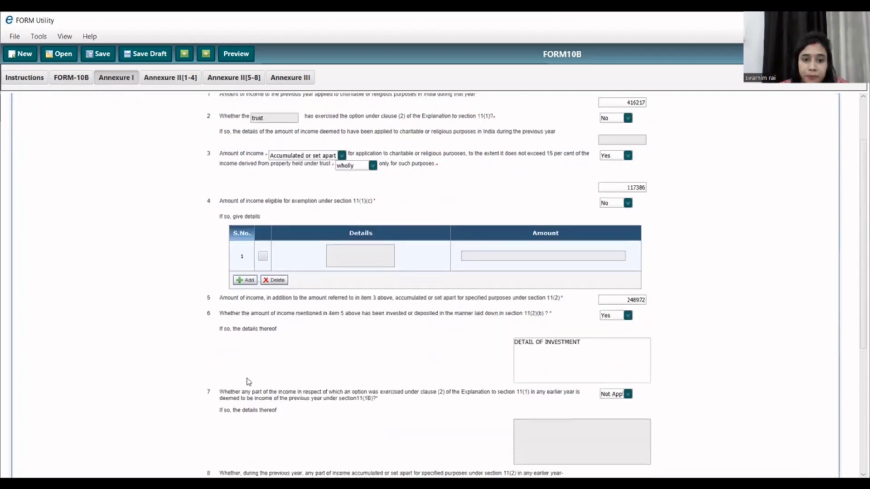
{"action": "scroll", "coordinate": [236, 398], "scroll_direction": "down", "scroll_amount": 5}
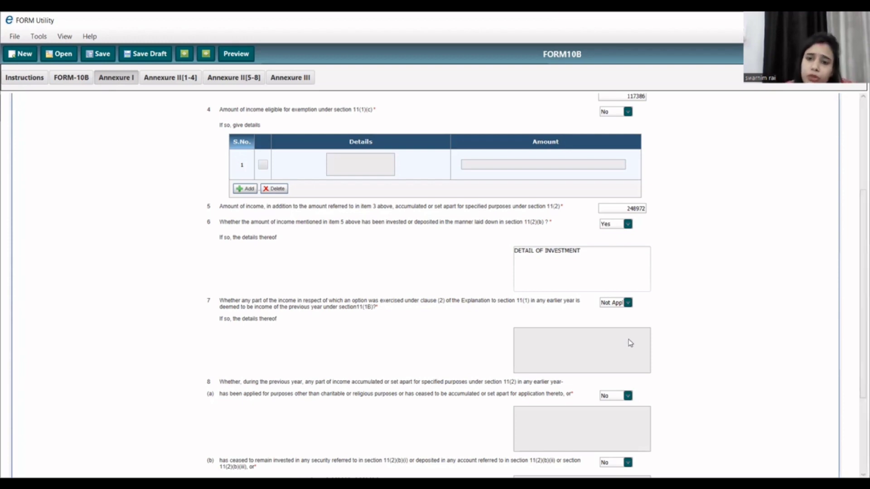
{"action": "scroll", "coordinate": [219, 418], "scroll_direction": "down", "scroll_amount": 1}
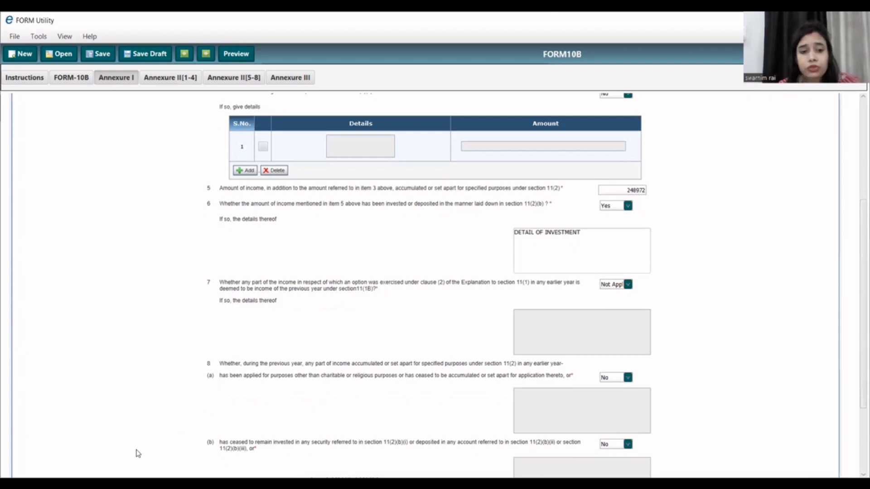
{"action": "scroll", "coordinate": [205, 410], "scroll_direction": "down", "scroll_amount": 3}
{"action": "scroll", "coordinate": [208, 390], "scroll_direction": "down", "scroll_amount": 2}
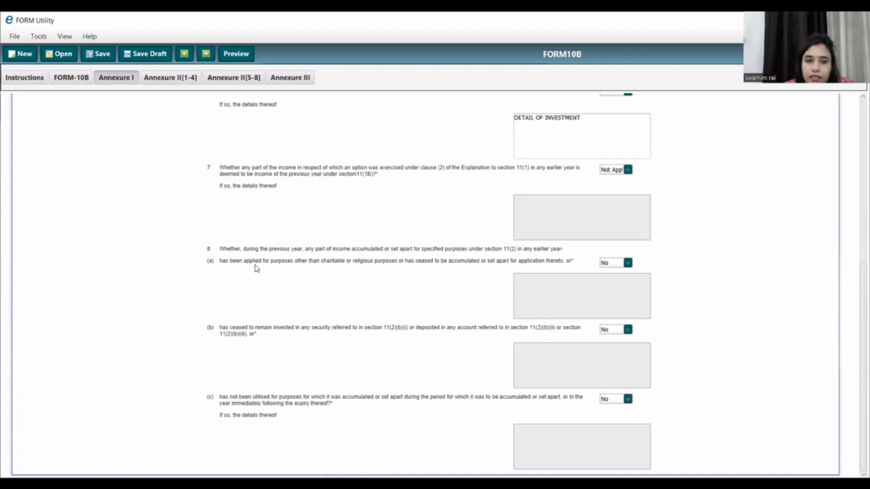
- Open Annexure II[1-4] and review the questions on lending, property use, payments and services involving section 13(3) persons
{"action": "left_click", "coordinate": [181, 79]}
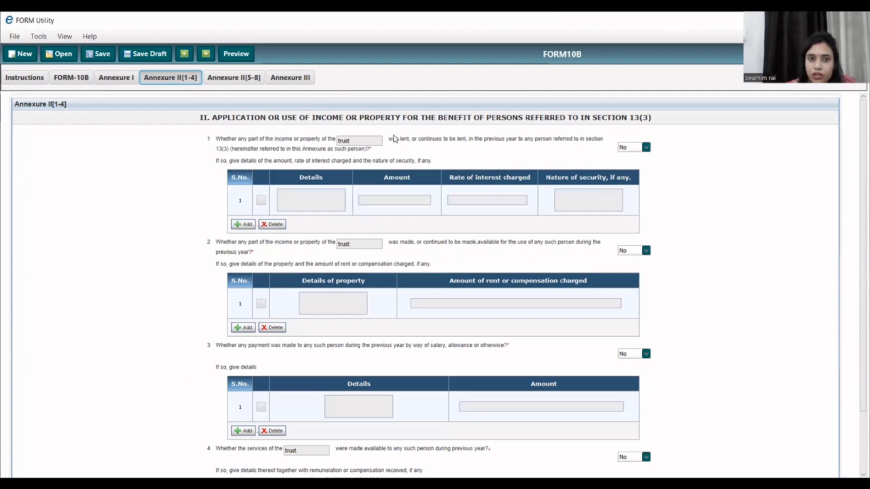
{"action": "scroll", "coordinate": [250, 380], "scroll_direction": "down", "scroll_amount": 2}
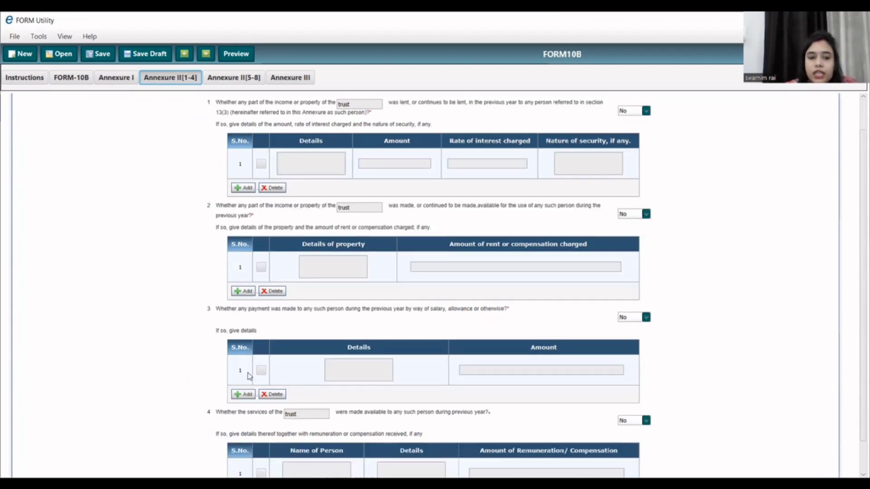
{"action": "scroll", "coordinate": [255, 376], "scroll_direction": "up", "scroll_amount": 2}
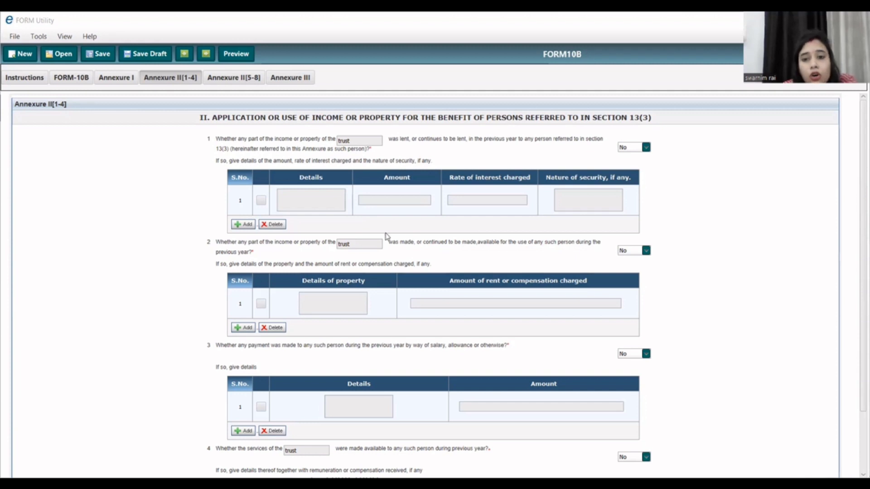
{"action": "scroll", "coordinate": [446, 260], "scroll_direction": "down", "scroll_amount": 1}
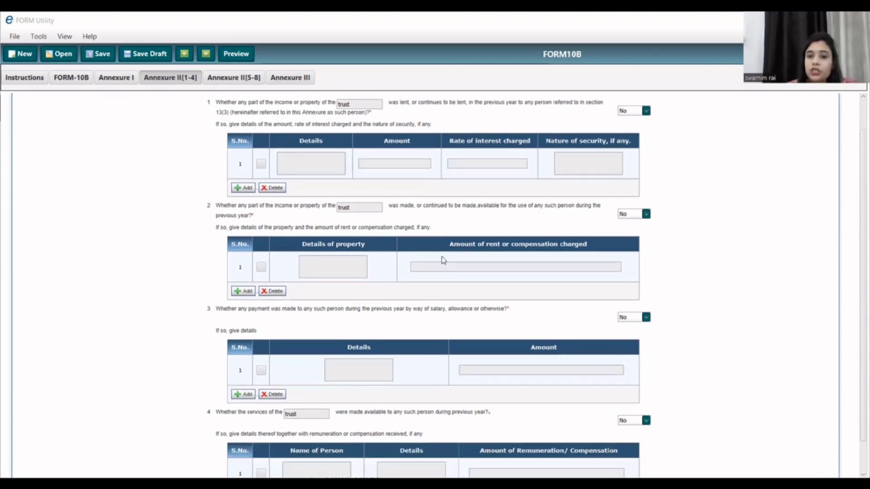
{"action": "scroll", "coordinate": [438, 288], "scroll_direction": "down", "scroll_amount": 1}
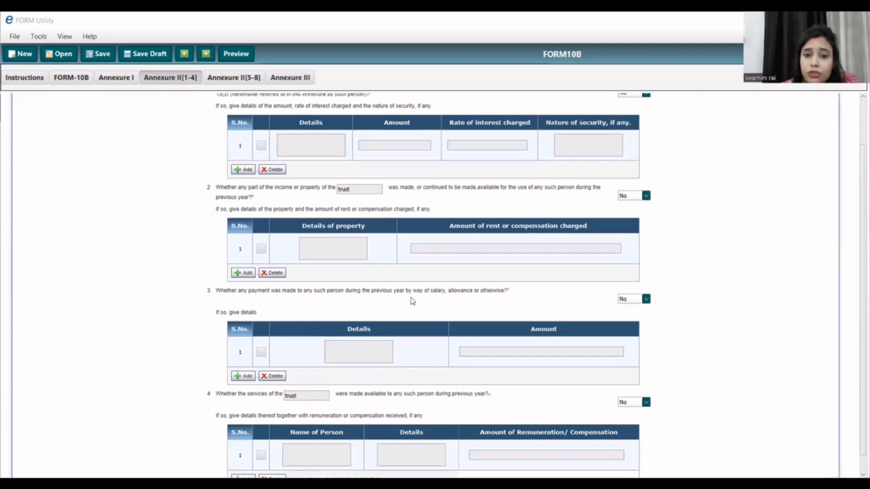
{"action": "scroll", "coordinate": [414, 299], "scroll_direction": "down", "scroll_amount": 1}
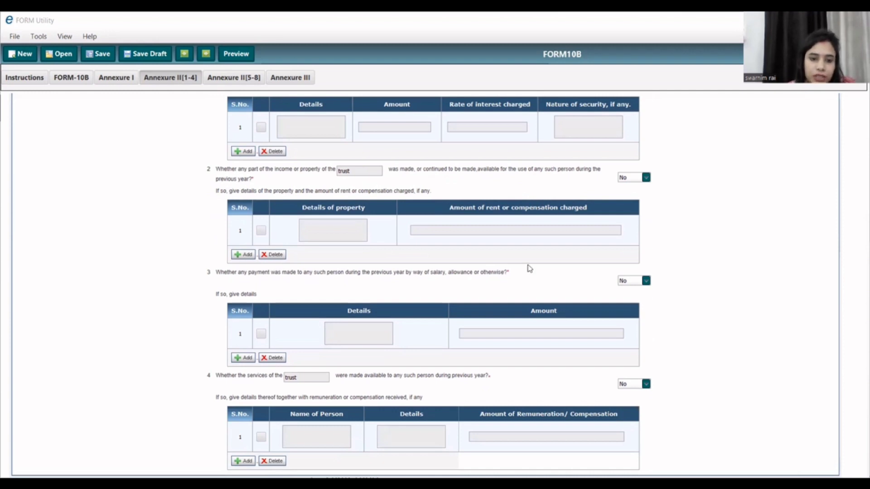
{"action": "scroll", "coordinate": [381, 404], "scroll_direction": "down", "scroll_amount": 1}
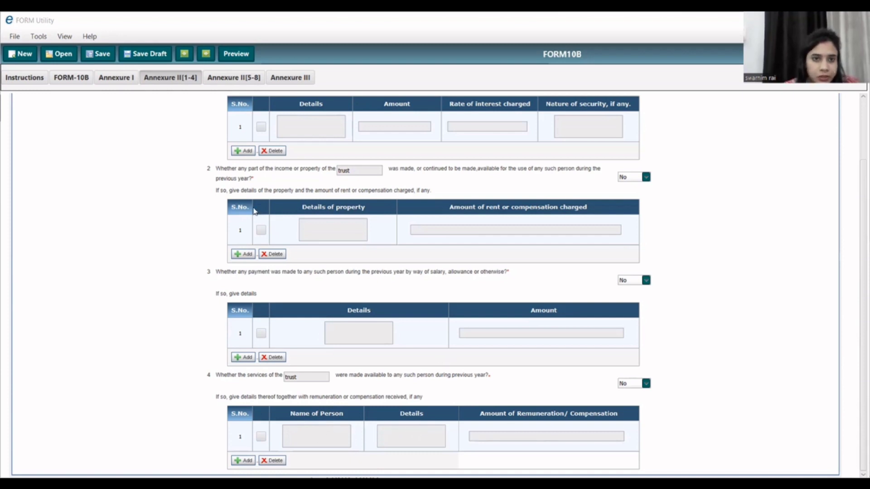
- Open Annexure II[5-8] and review the questions on purchases, sales, diversion and other use of income or property
{"action": "left_click", "coordinate": [227, 78]}
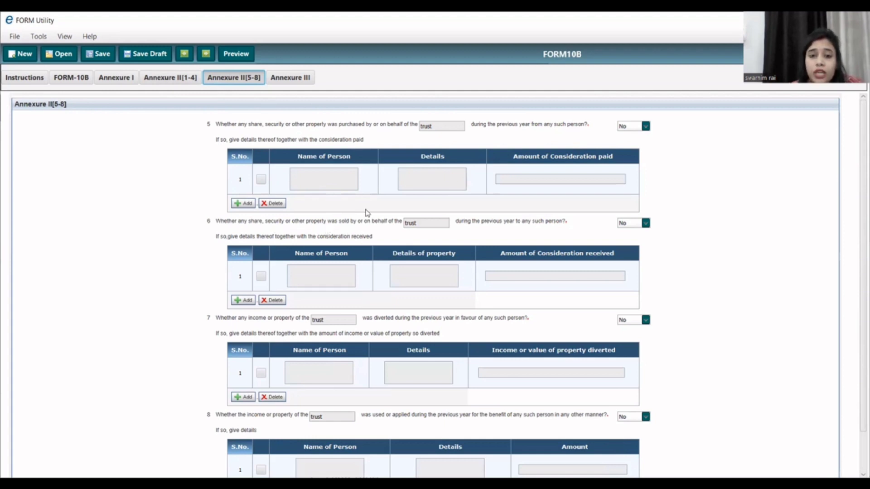
{"action": "scroll", "coordinate": [233, 349], "scroll_direction": "down", "scroll_amount": 1}
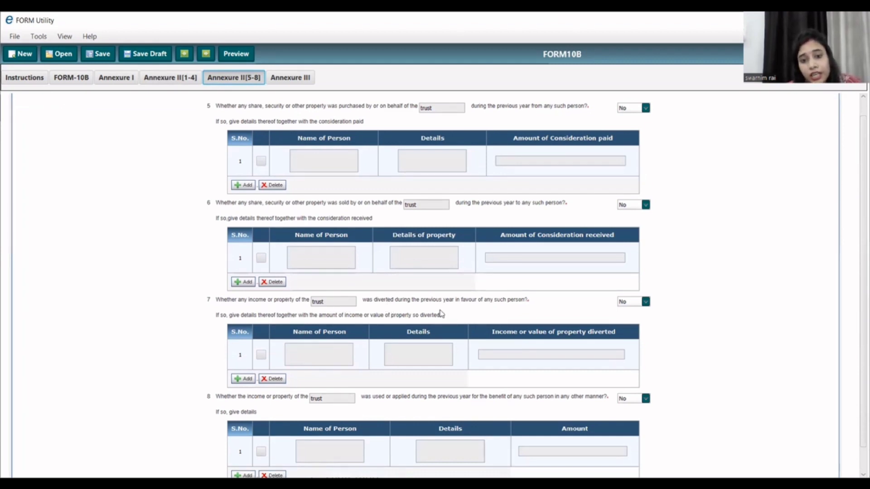
{"action": "scroll", "coordinate": [438, 333], "scroll_direction": "down", "scroll_amount": 1}
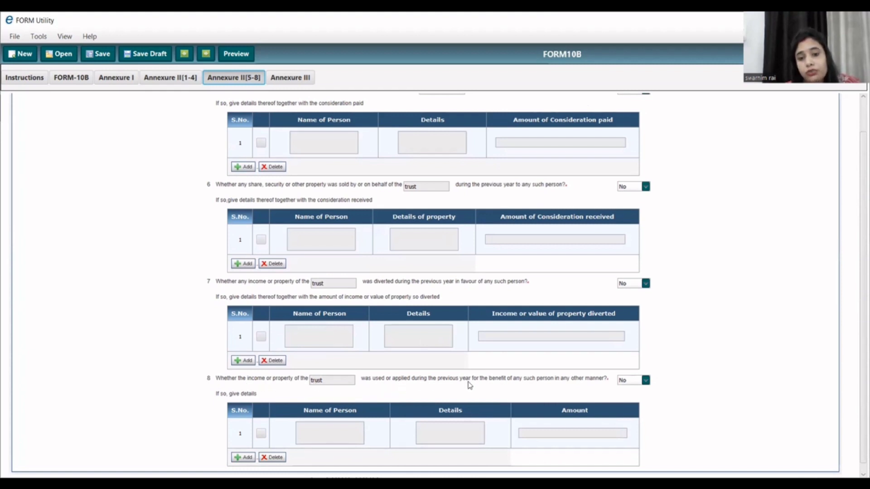
{"action": "scroll", "coordinate": [490, 389], "scroll_direction": "down", "scroll_amount": 1}
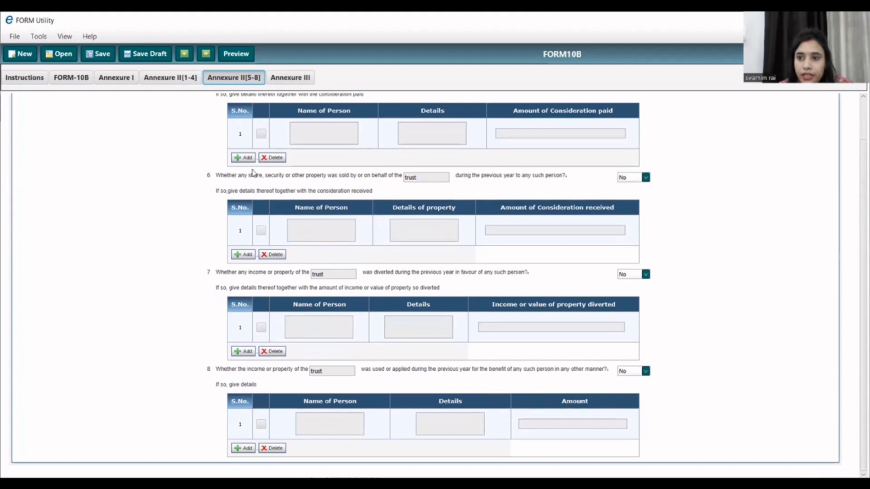
- Examine the Annexure III table of investments in section 13(3) concerns and its signatory details, and return to the FORM-10B page
{"action": "left_click", "coordinate": [284, 77]}
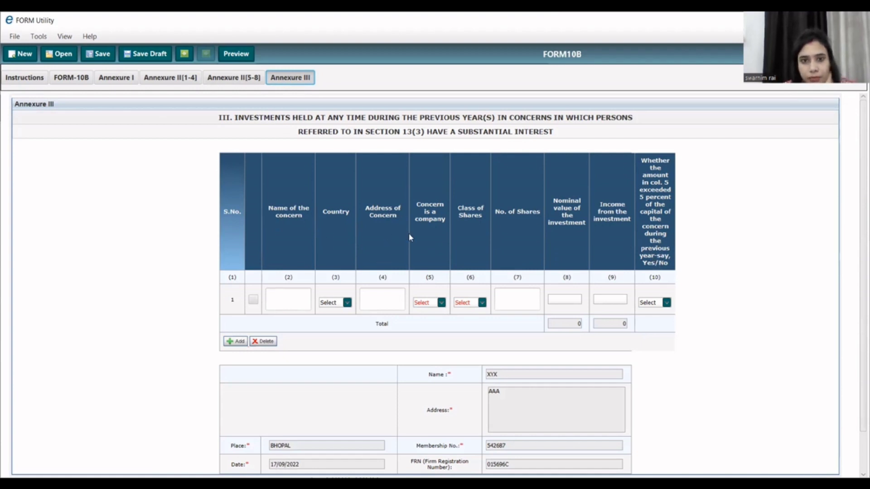
{"action": "scroll", "coordinate": [410, 237], "scroll_direction": "down", "scroll_amount": 2}
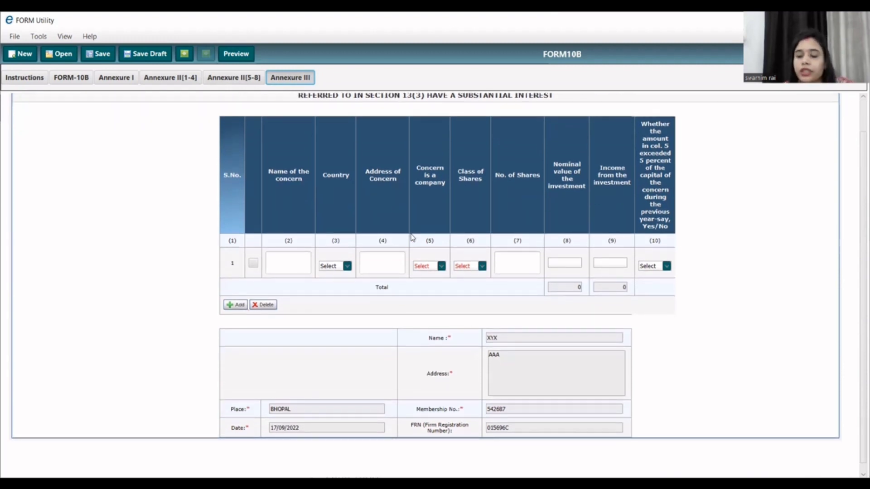
{"action": "scroll", "coordinate": [412, 233], "scroll_direction": "down", "scroll_amount": 1}
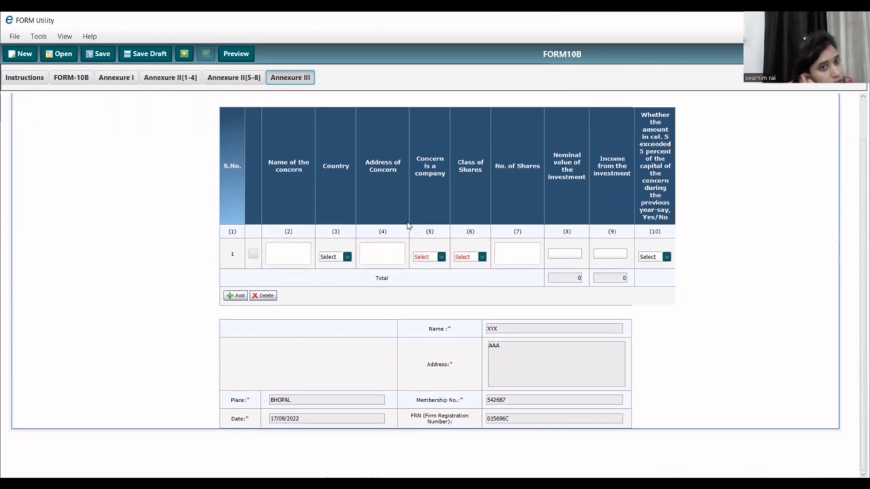
{"action": "scroll", "coordinate": [410, 234], "scroll_direction": "up", "scroll_amount": 2}
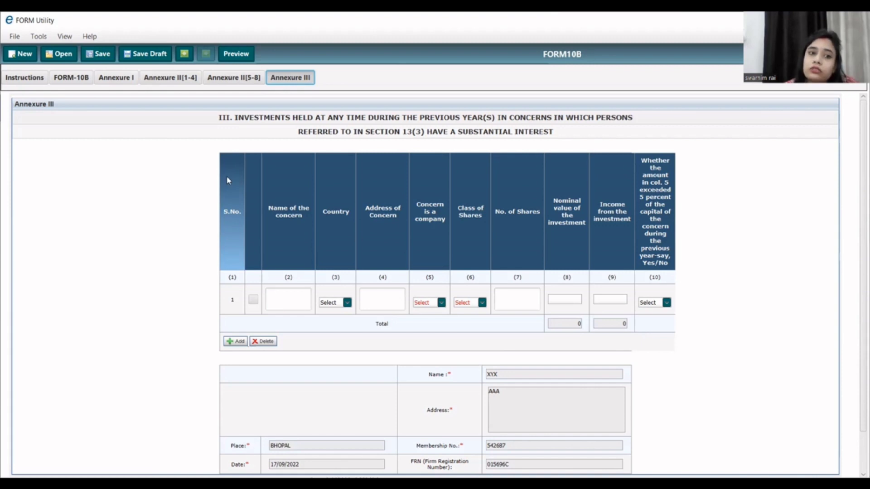
{"action": "left_click", "coordinate": [73, 82]}
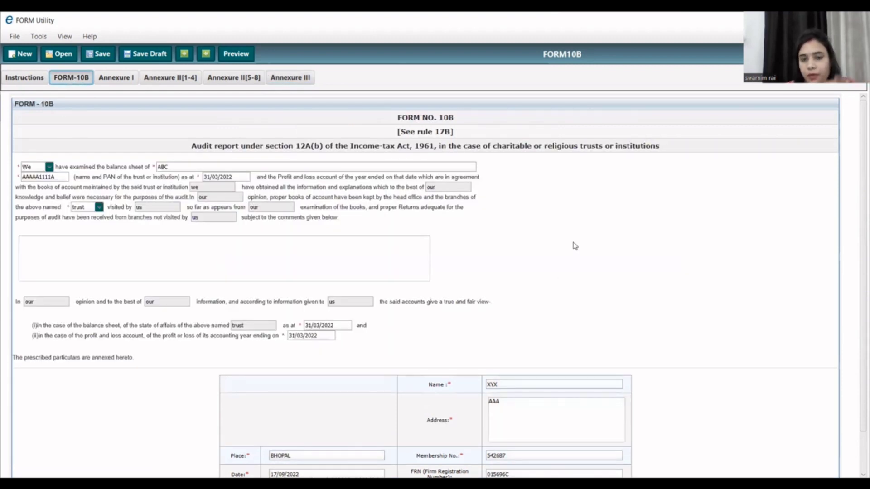